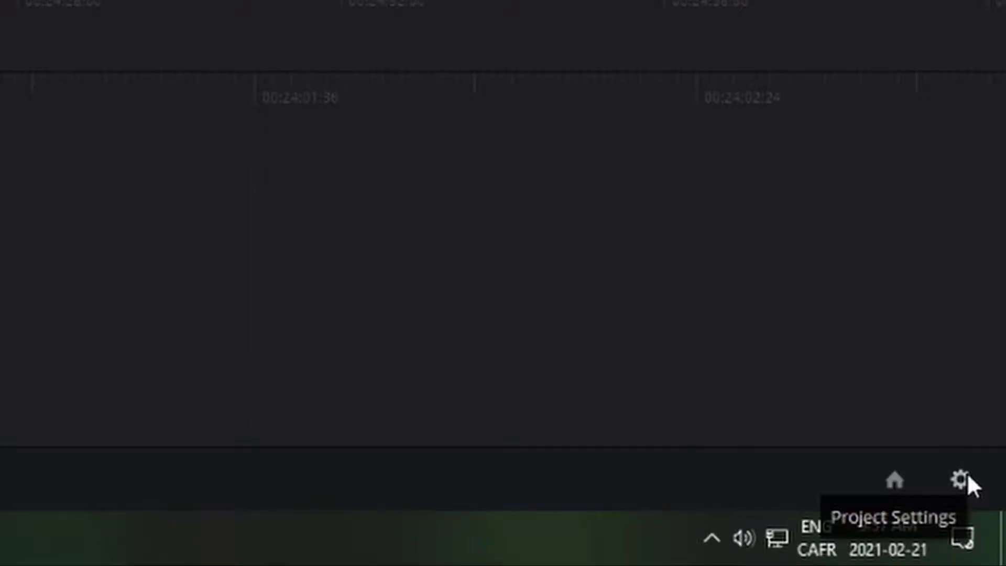
Step: Set the project's timeline resolution to vertical 1080 x 1920 and save the settings
{"action": "left_click", "coordinate": [964, 478]}
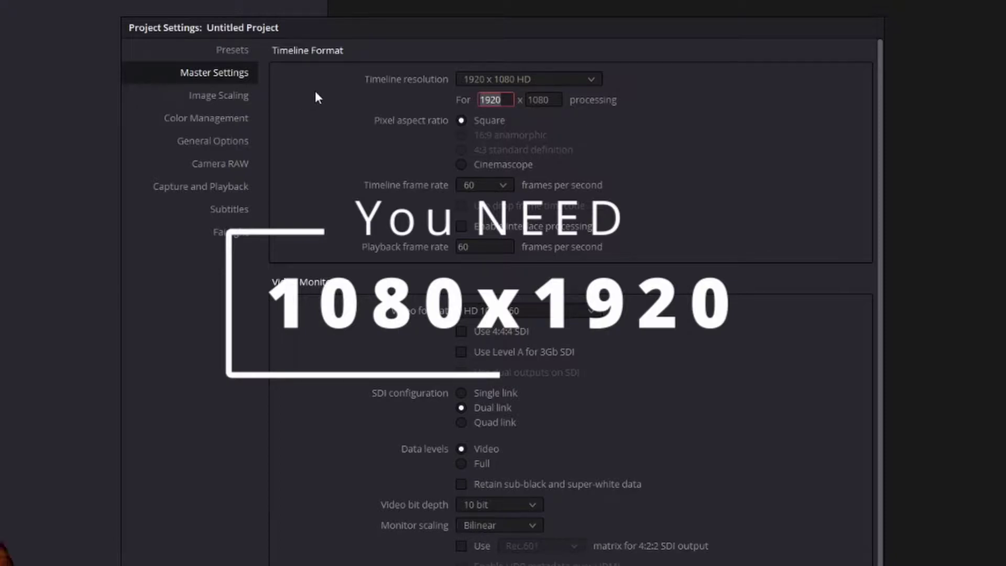
{"action": "key", "text": "Tab"}
{"action": "type", "text": "1"}
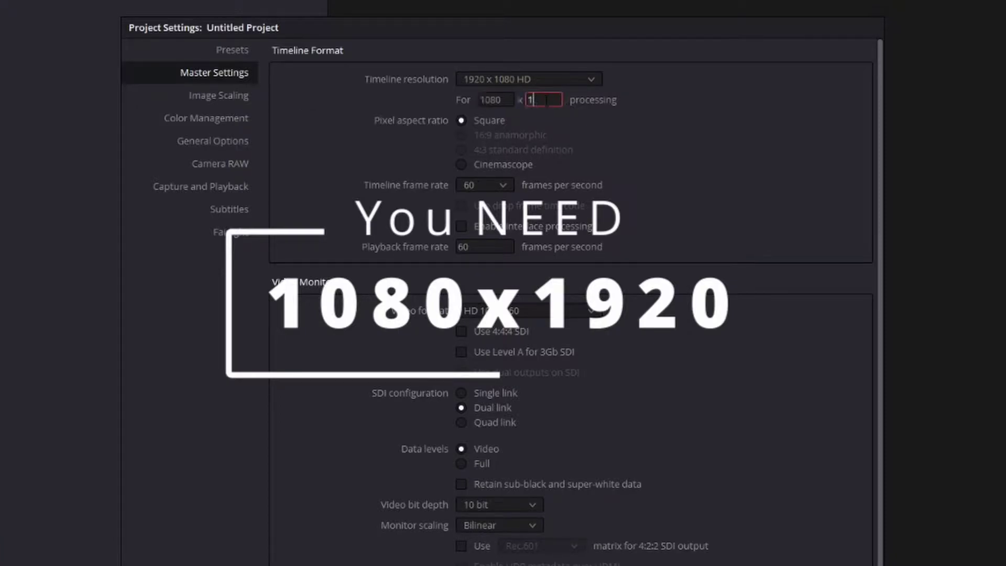
{"action": "type", "text": "920"}
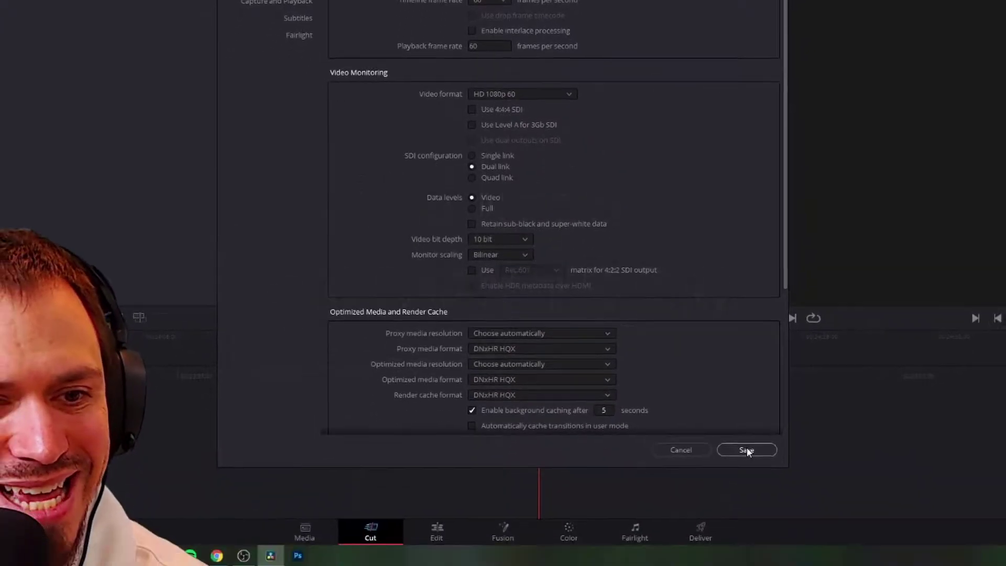
{"action": "left_click", "coordinate": [747, 450]}
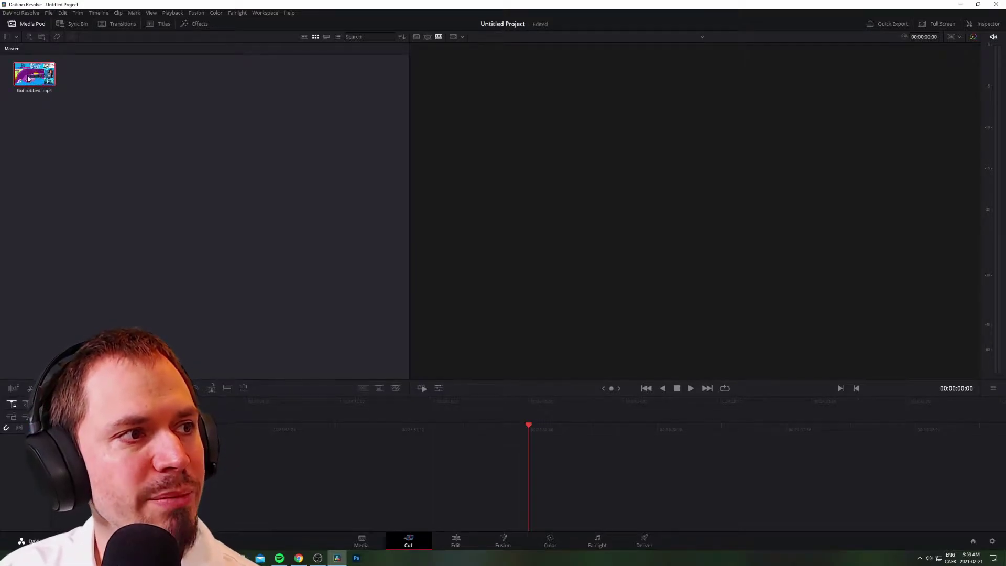
Step: Put Got robbed!.mp4 onto a new Timeline 1 as Compound Clip 1
{"action": "left_click_drag", "start_coordinate": [29, 79], "coordinate": [543, 501]}
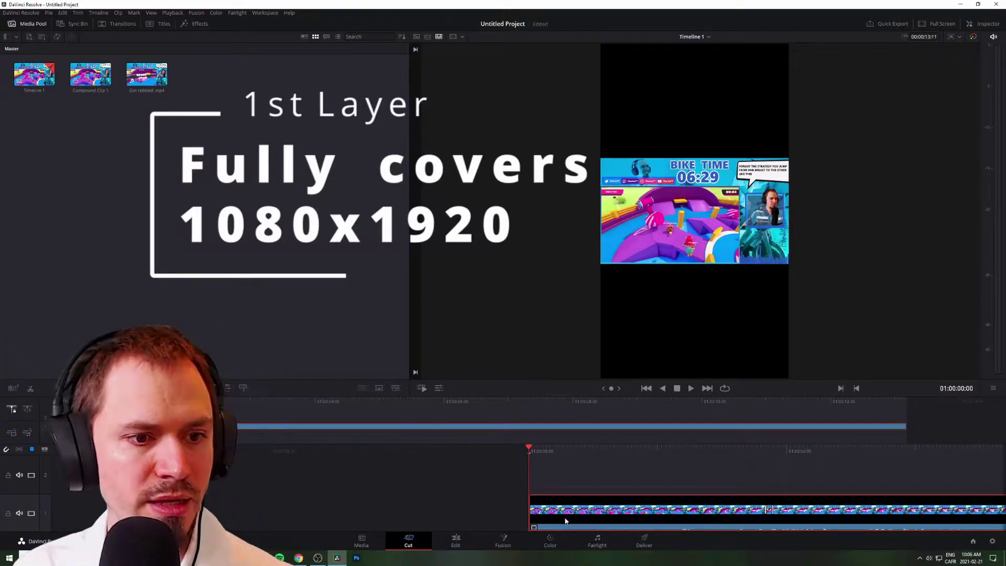
Step: On the Edit page, zoom the gameplay clip to 3.180 and set Position X to 426
{"action": "left_click", "coordinate": [461, 542]}
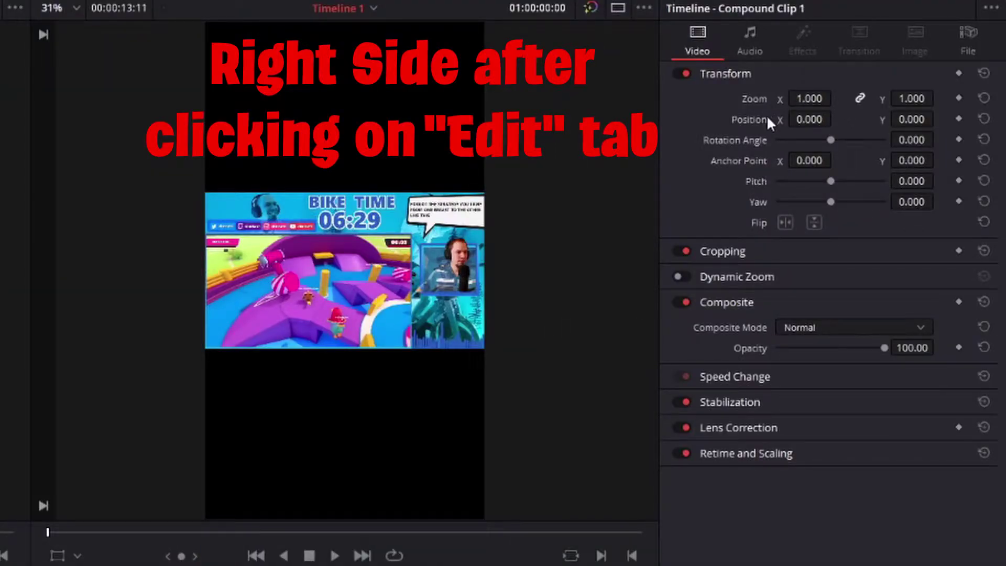
{"action": "left_click_drag", "start_coordinate": [810, 99], "coordinate": [930, 99]}
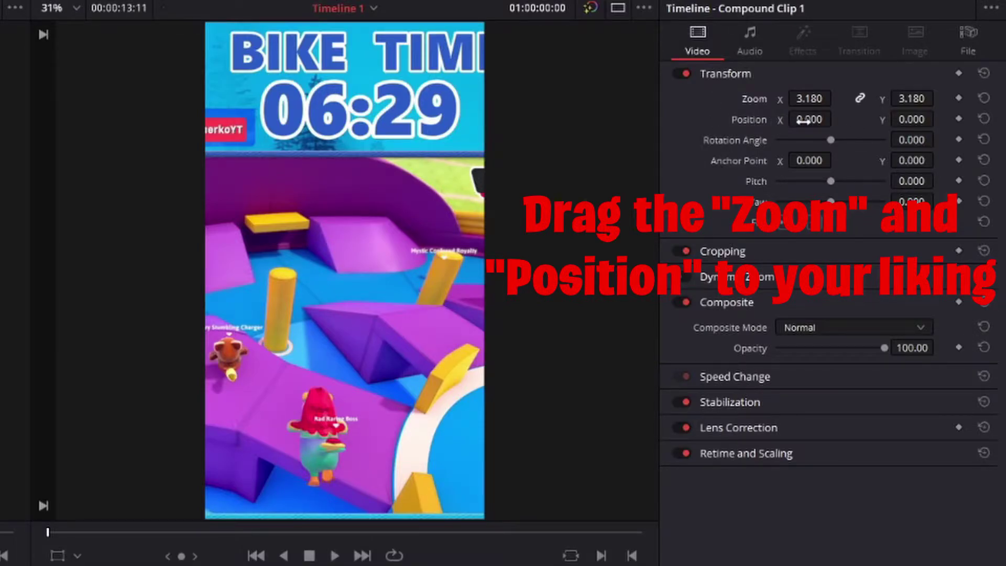
{"action": "mouse_move", "coordinate": [818, 120]}
{"action": "left_mouse_down"}
{"action": "mouse_move", "coordinate": [802, 119]}
{"action": "mouse_move", "coordinate": [837, 119]}
{"action": "left_mouse_up"}
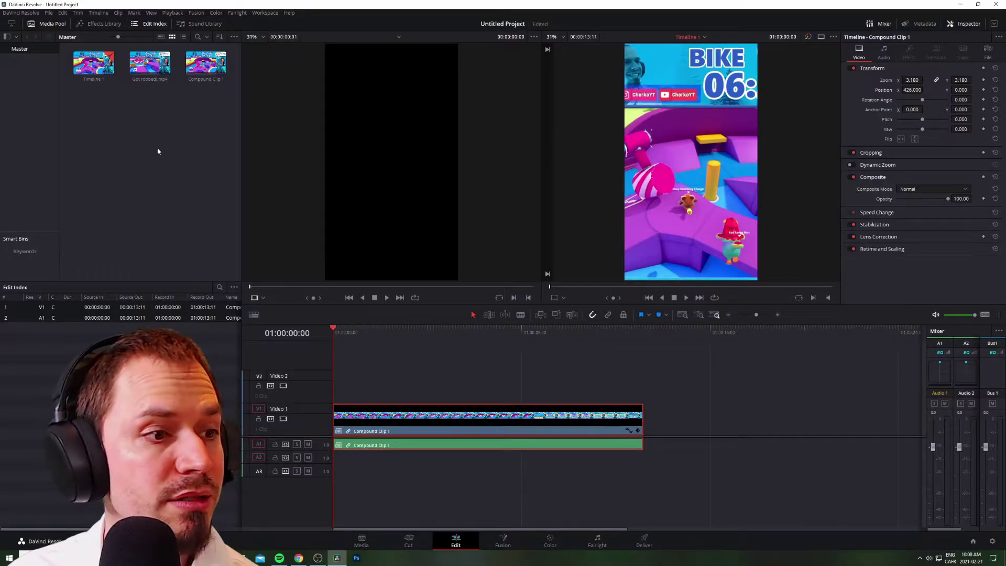
Step: Apply Resolve FX Gaussian Blur to the gameplay clip on the Cut page and play it back
{"action": "left_click", "coordinate": [403, 543]}
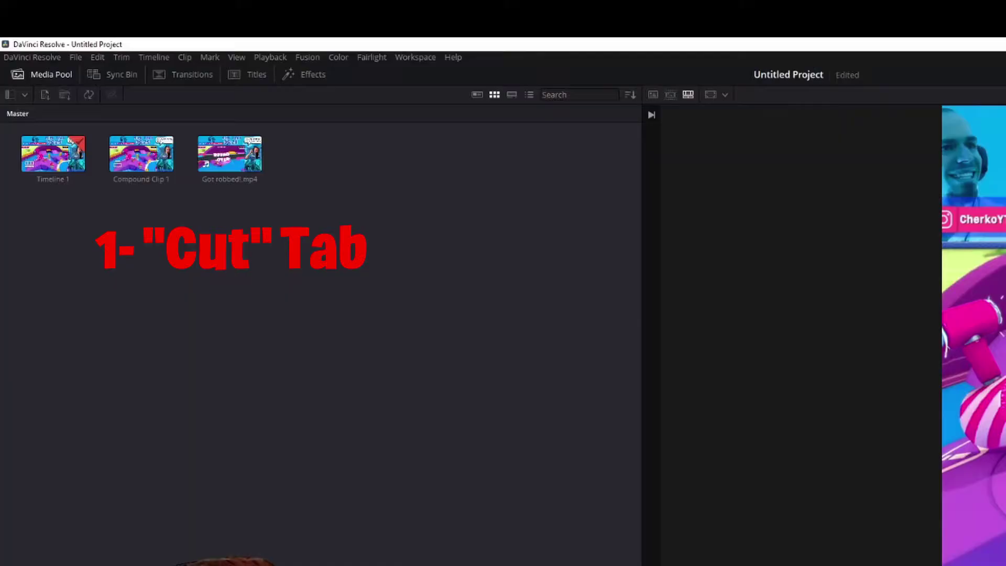
{"action": "left_click", "coordinate": [300, 76]}
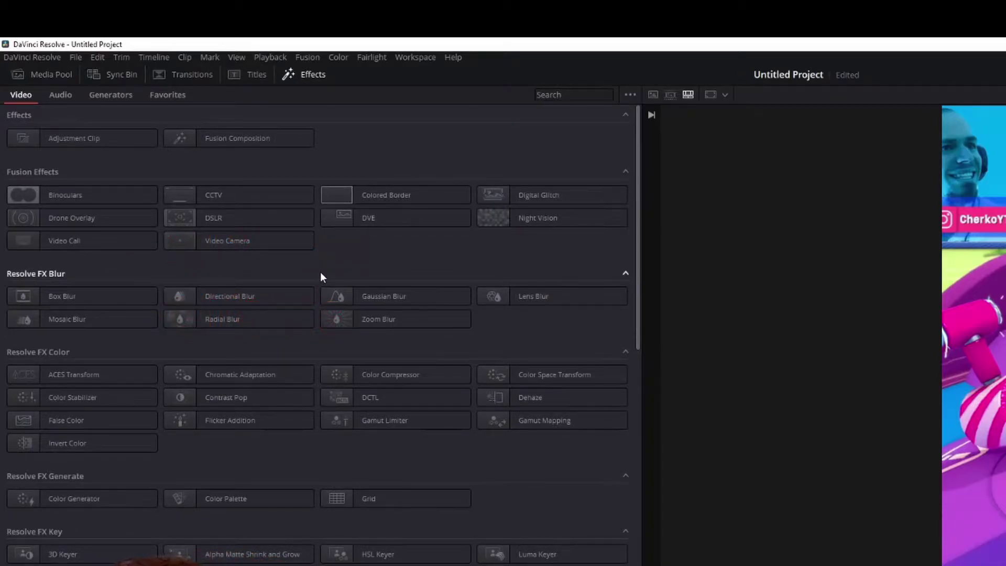
{"action": "left_click", "coordinate": [411, 294]}
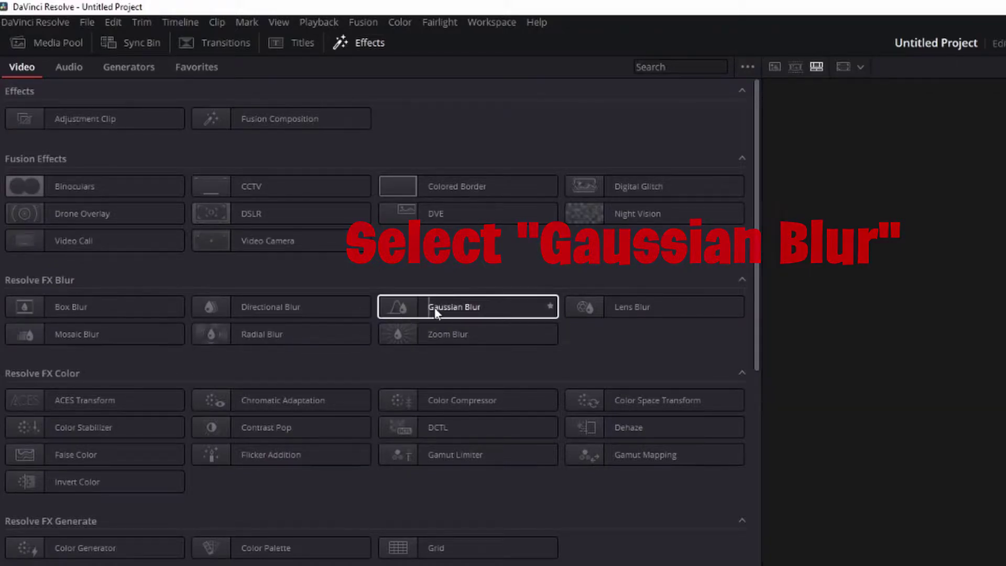
{"action": "left_click_drag", "start_coordinate": [430, 315], "coordinate": [441, 316]}
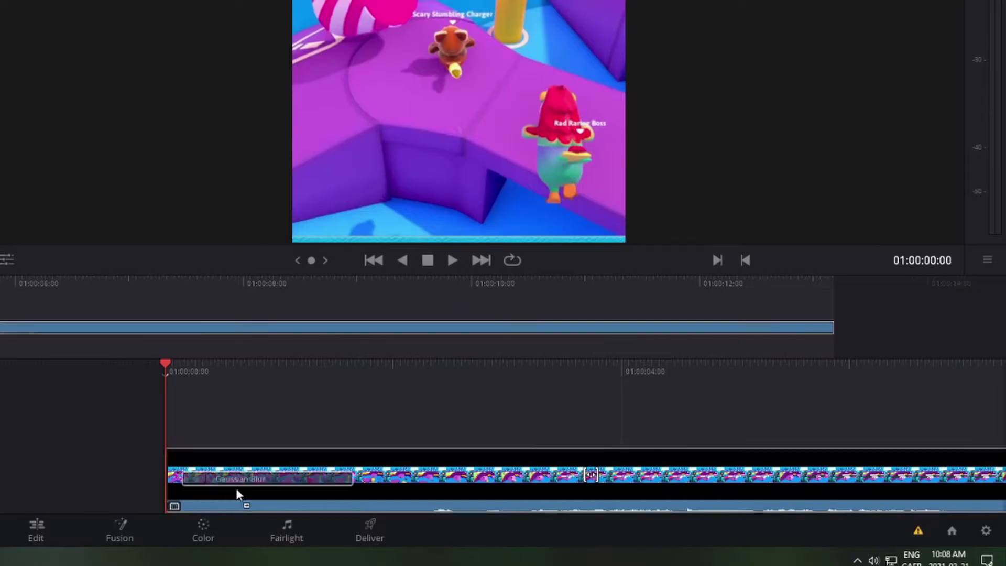
{"action": "left_click_drag", "start_coordinate": [236, 489], "coordinate": [236, 486]}
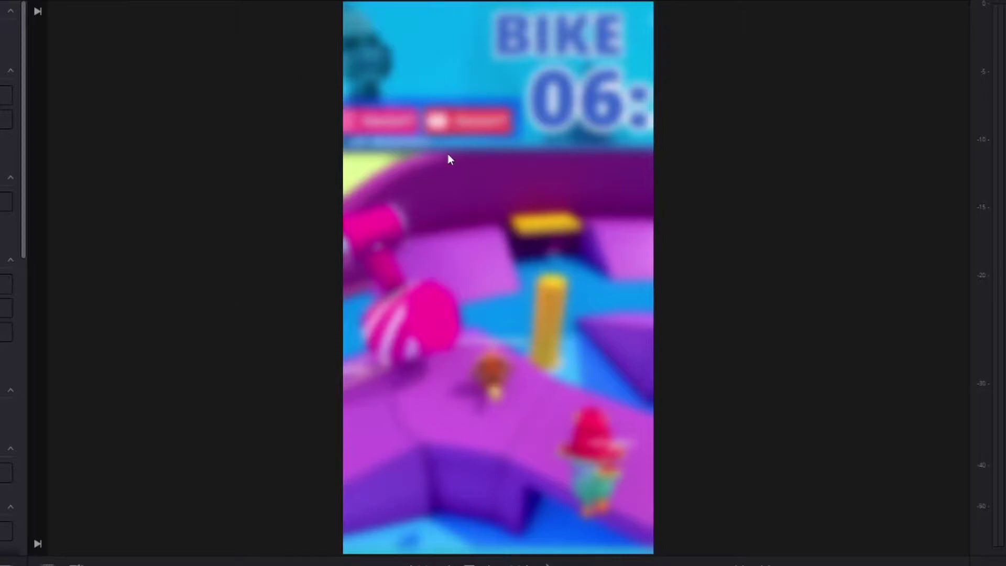
{"action": "key", "text": "space"}
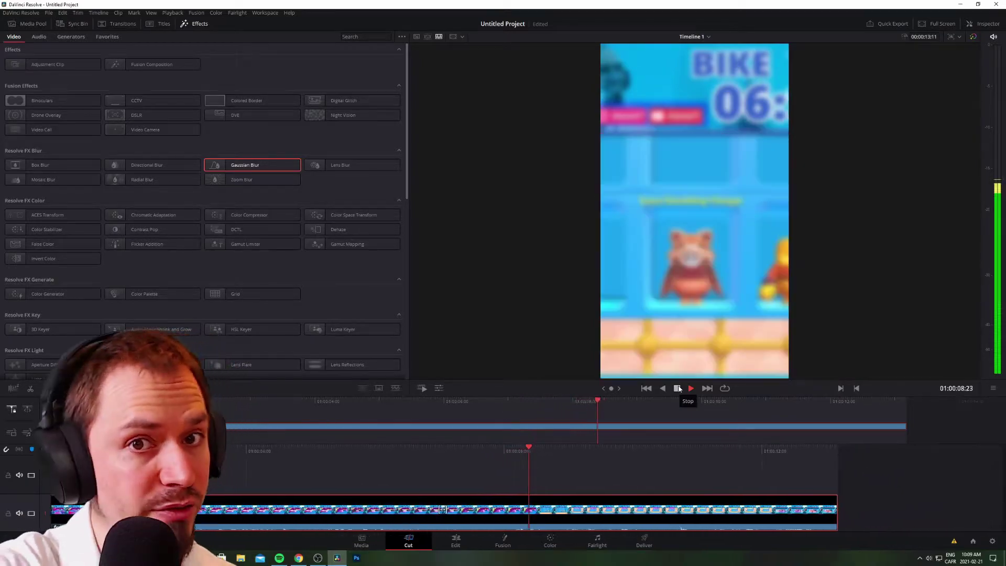
Step: Add Compound Clip 1 from the Media Pool onto video track 2 above the blurred layer
{"action": "left_click", "coordinate": [678, 388]}
{"action": "left_click", "coordinate": [456, 541]}
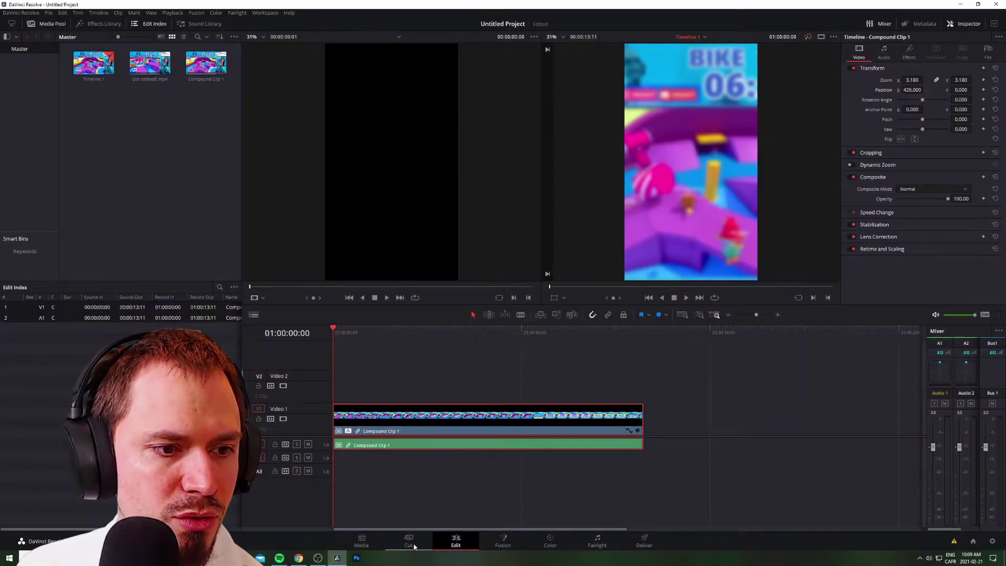
{"action": "left_click", "coordinate": [413, 543]}
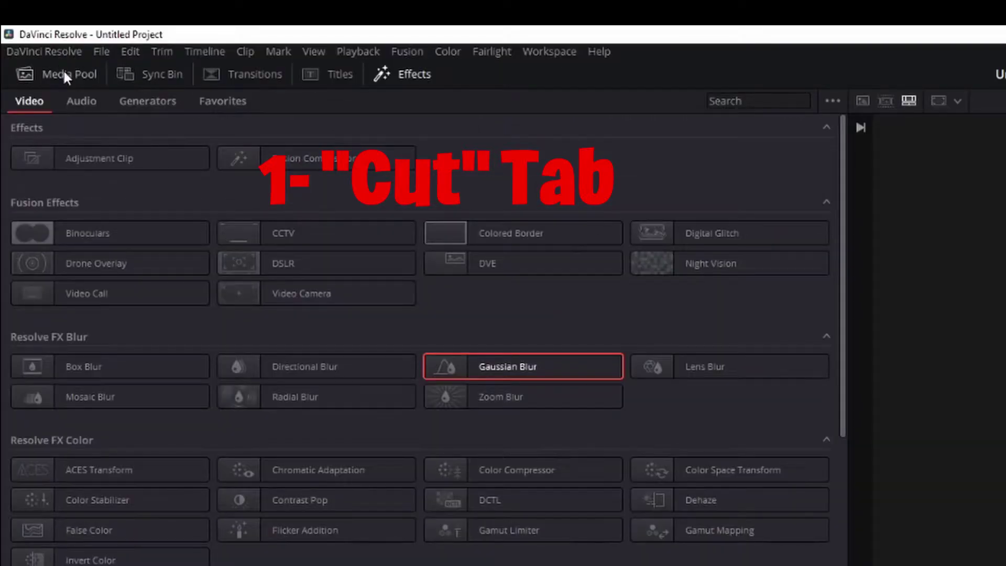
{"action": "left_click", "coordinate": [63, 75]}
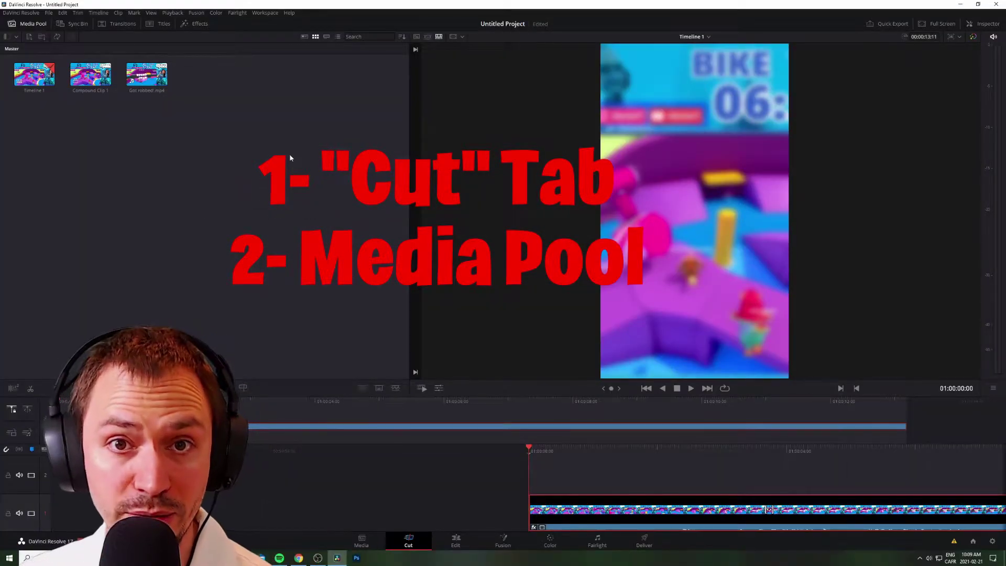
{"action": "left_click", "coordinate": [92, 77]}
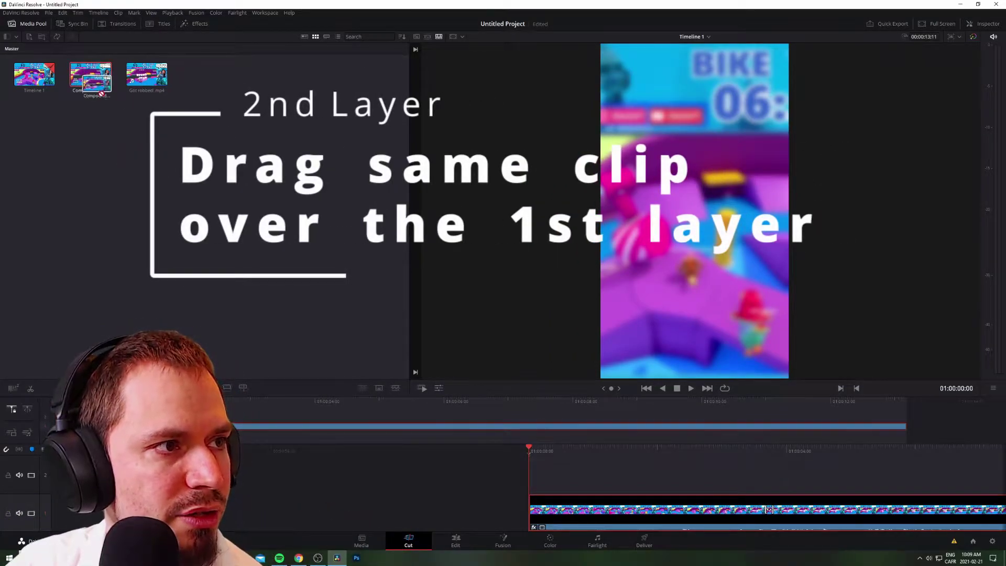
{"action": "left_click_drag", "start_coordinate": [94, 78], "coordinate": [576, 469]}
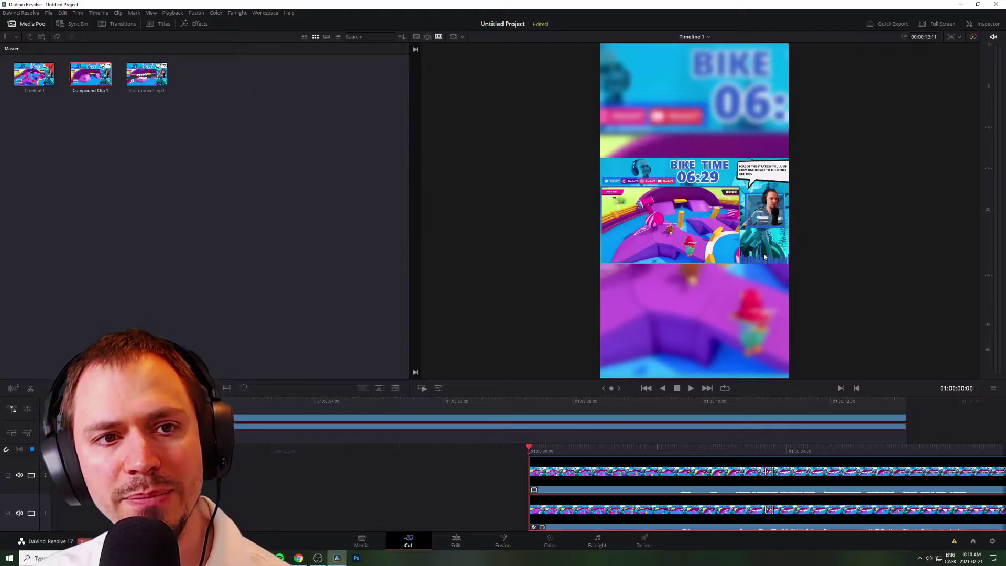
Step: Play the timeline to preview both stacked layers, then stop playback
{"action": "left_click", "coordinate": [691, 388]}
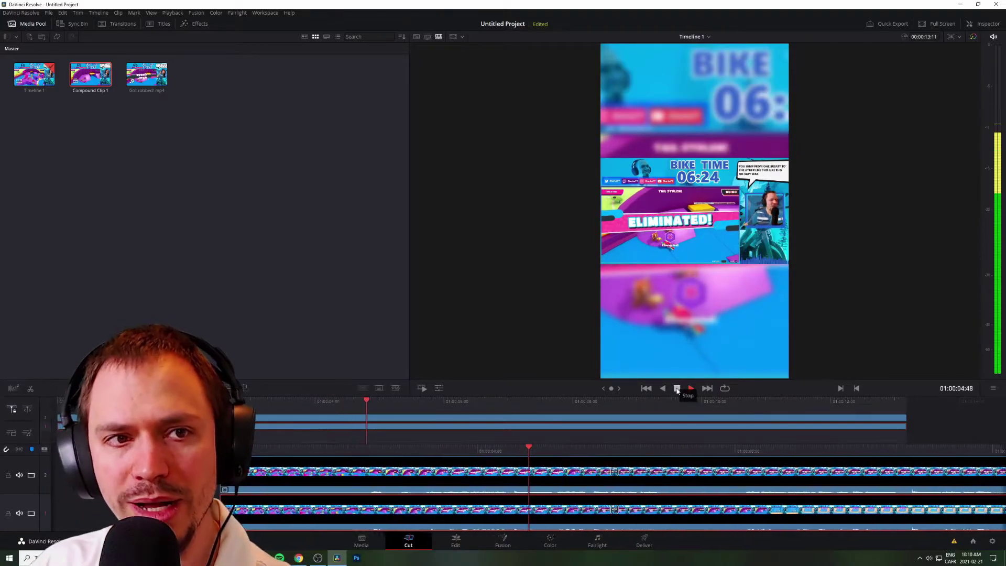
{"action": "left_click", "coordinate": [678, 388]}
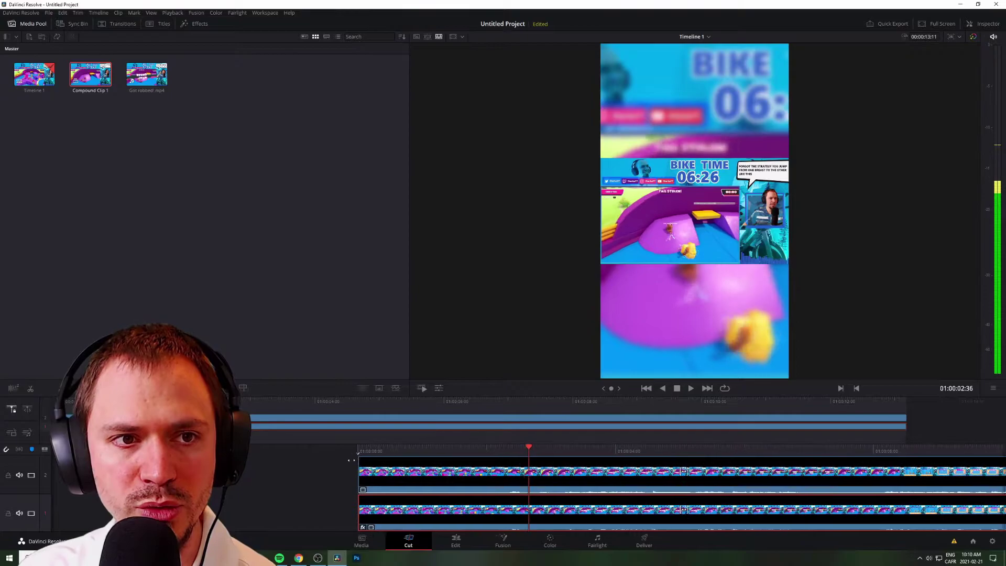
{"action": "key", "text": "space"}
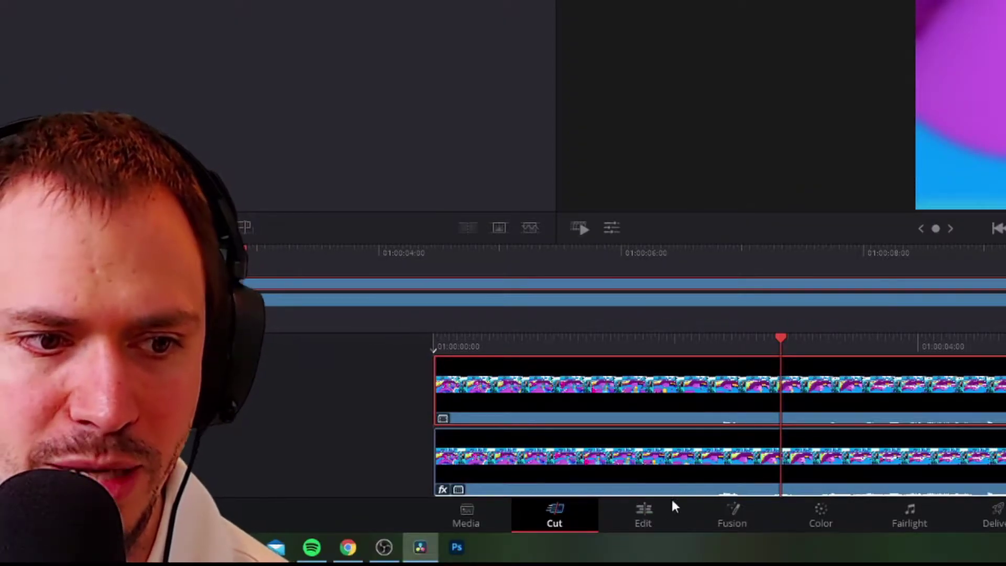
Step: On the Edit page, remove the duplicate A2 audio clip, keeping one Compound Clip 1 audio track
{"action": "left_click", "coordinate": [643, 516]}
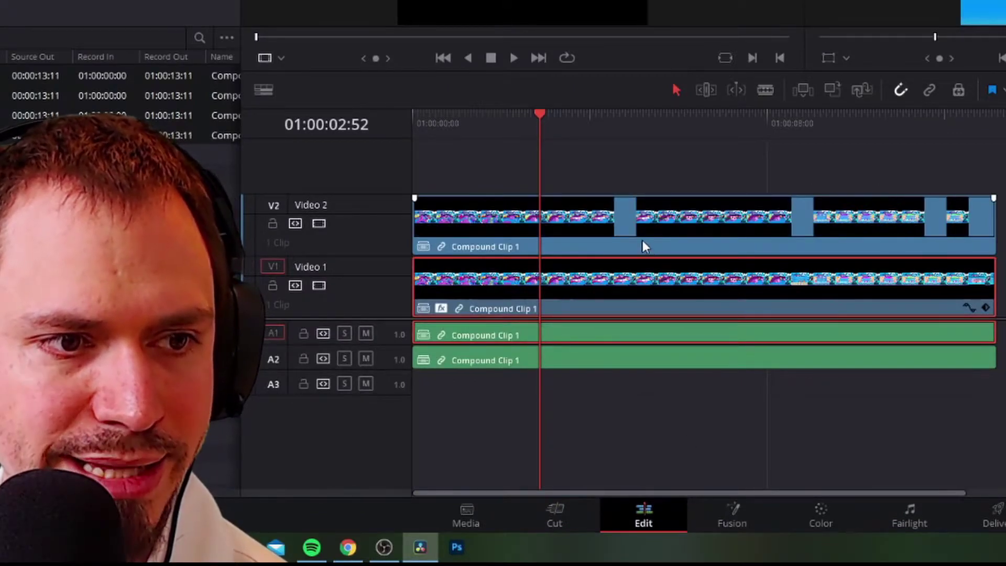
{"action": "left_click", "coordinate": [642, 244]}
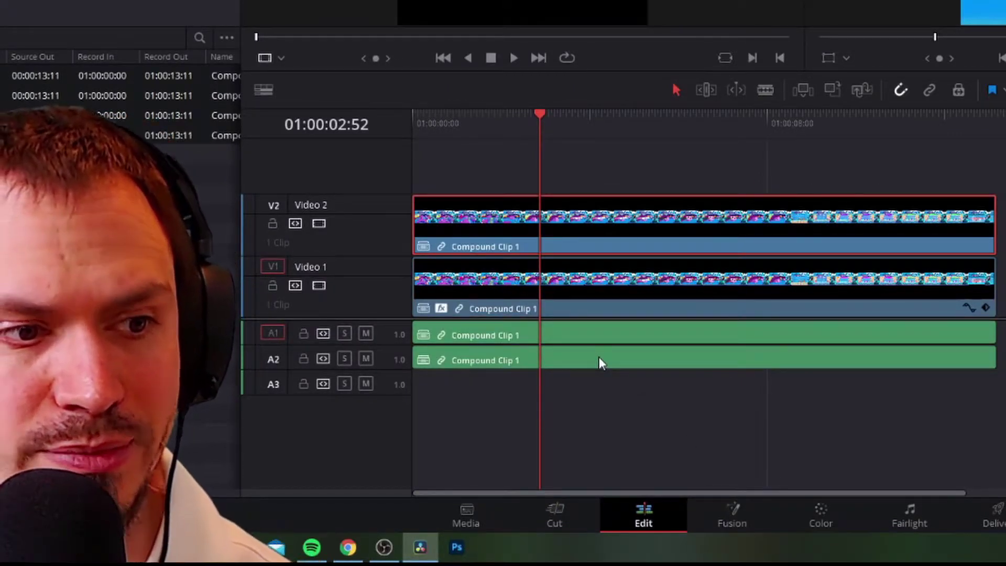
{"action": "left_click", "coordinate": [599, 357]}
{"action": "left_click", "coordinate": [594, 334]}
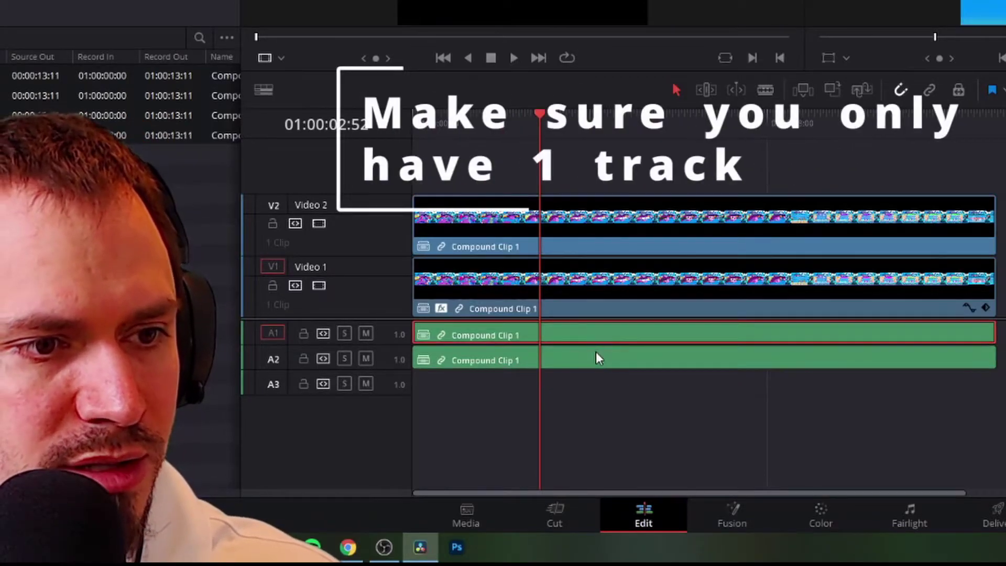
{"action": "left_click", "coordinate": [596, 354]}
{"action": "left_click", "coordinate": [593, 339]}
{"action": "left_click", "coordinate": [599, 357]}
{"action": "left_click", "coordinate": [601, 338]}
{"action": "left_click", "coordinate": [604, 355]}
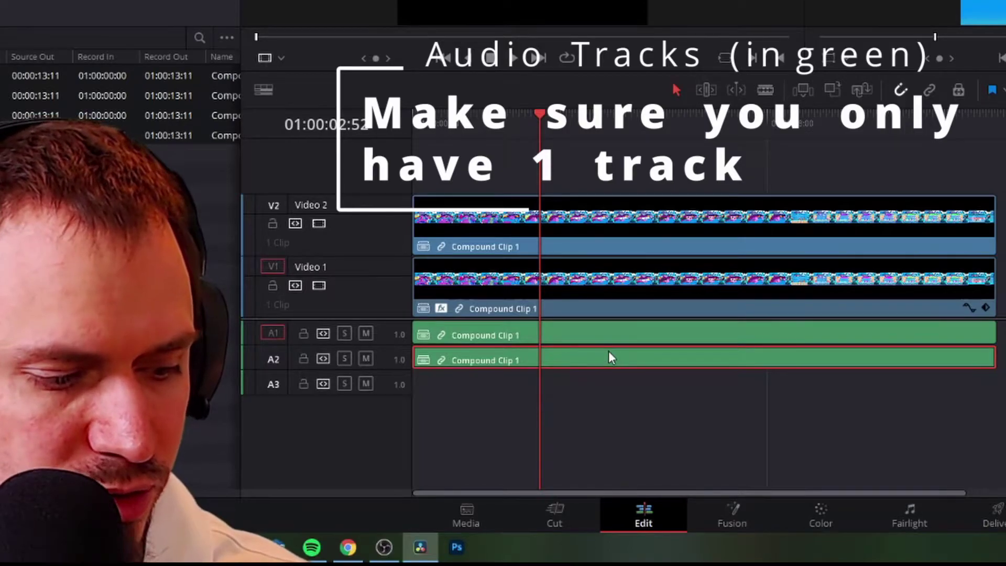
{"action": "left_click", "coordinate": [611, 342]}
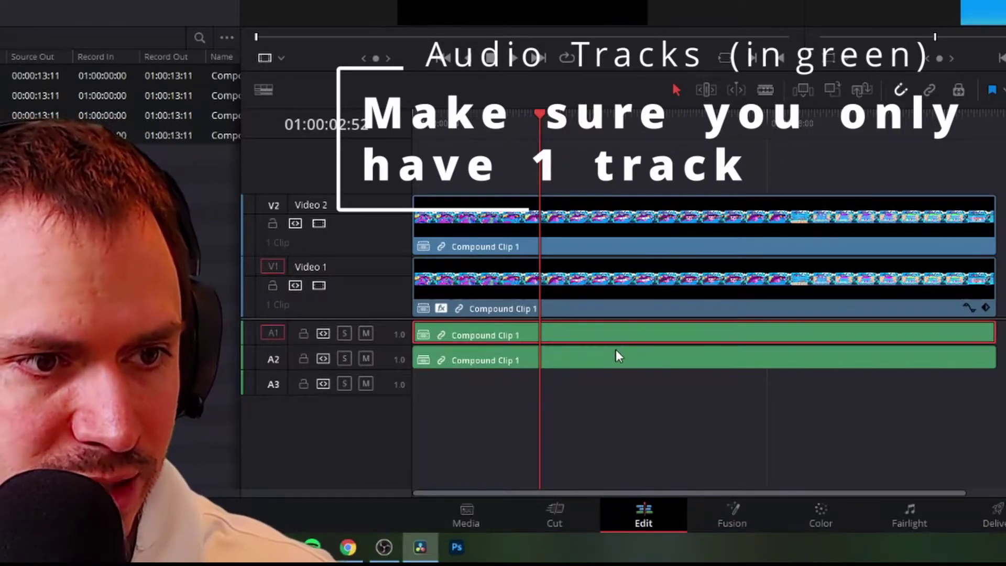
{"action": "left_click", "coordinate": [616, 356]}
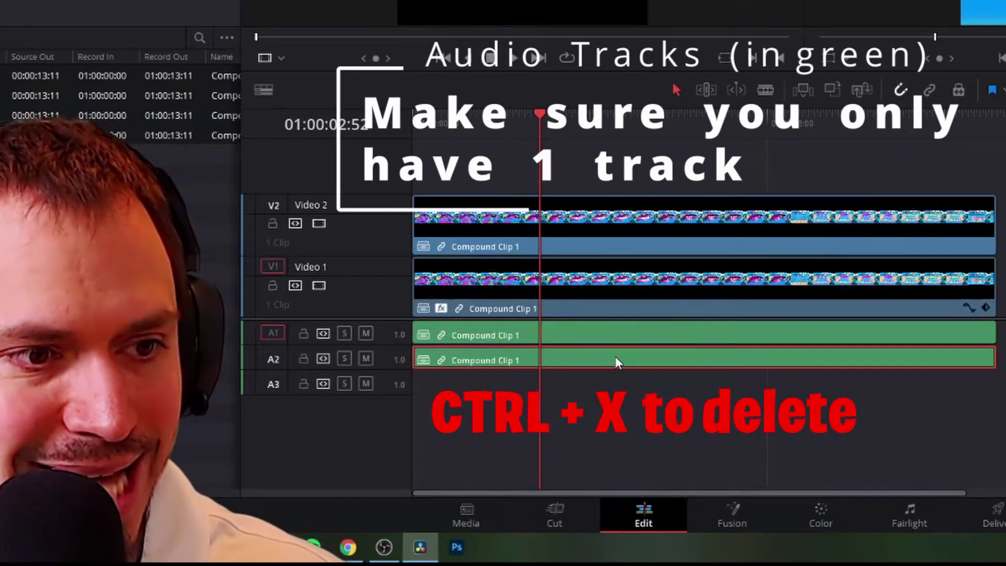
{"action": "key", "text": "ctrl+x"}
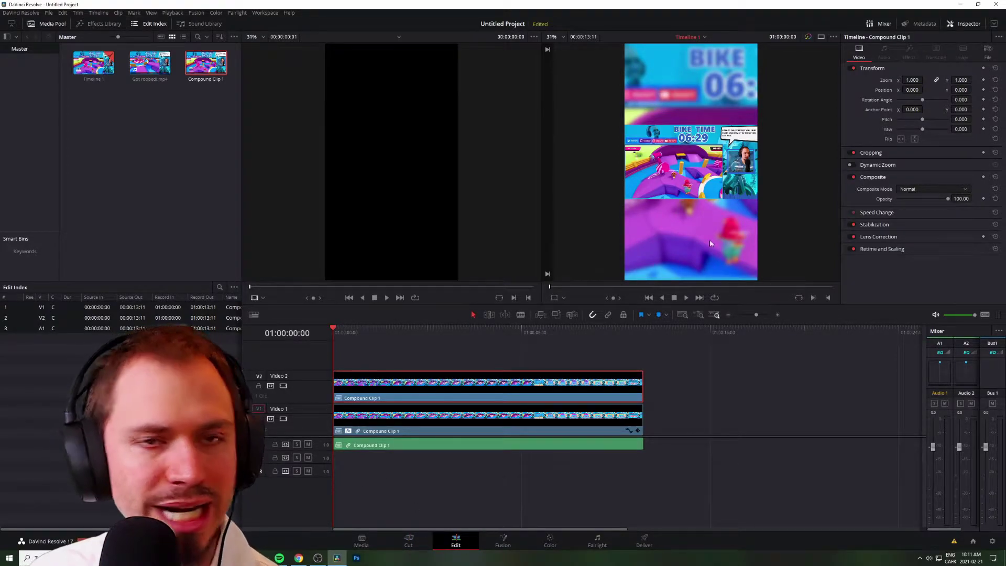
Step: Set the top gameplay layer's zoom to 2.740 and Position X to 371, then preview the framing
{"action": "left_click_drag", "start_coordinate": [913, 79], "coordinate": [933, 80]}
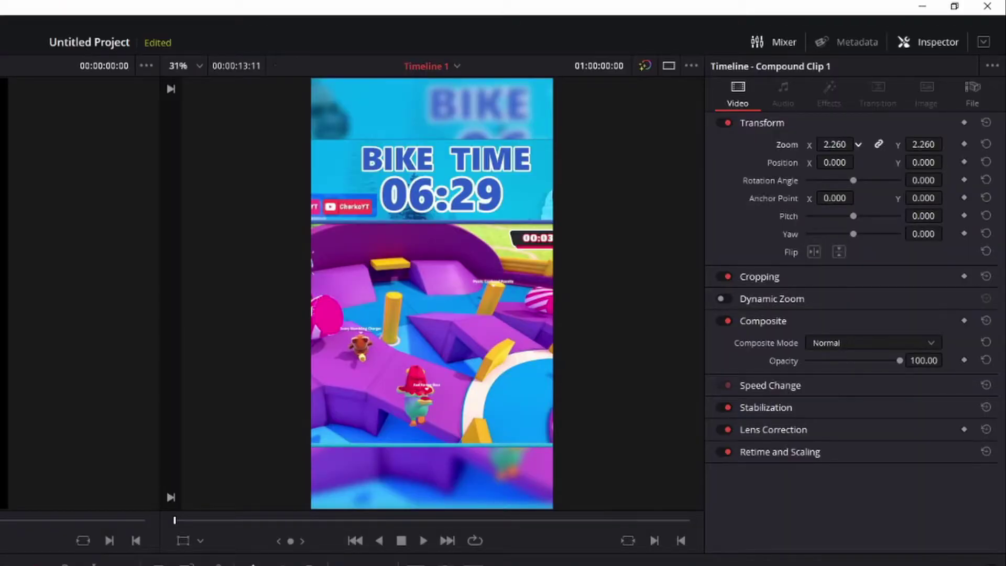
{"action": "left_click_drag", "start_coordinate": [835, 144], "coordinate": [859, 143]}
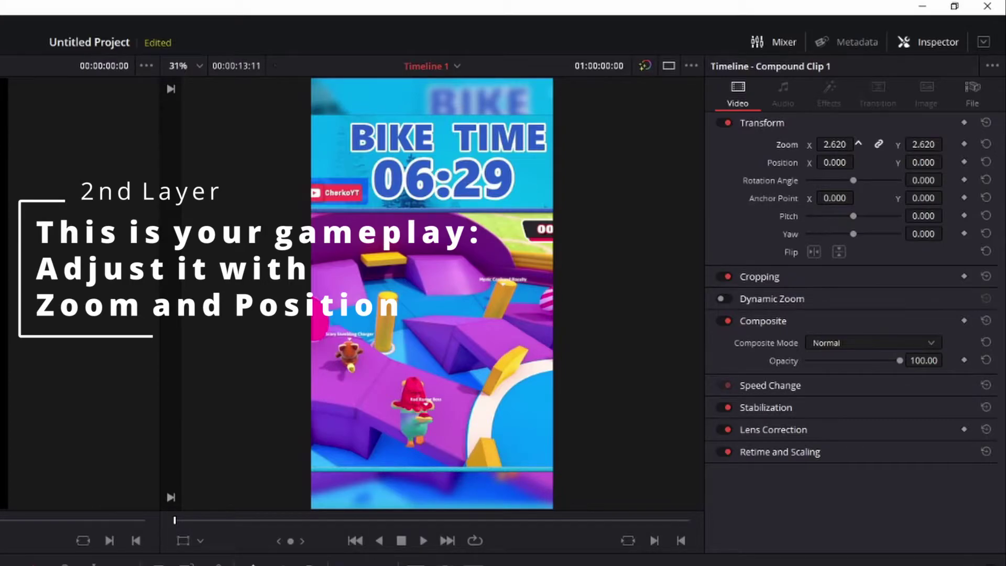
{"action": "left_click_drag", "start_coordinate": [835, 144], "coordinate": [859, 144]}
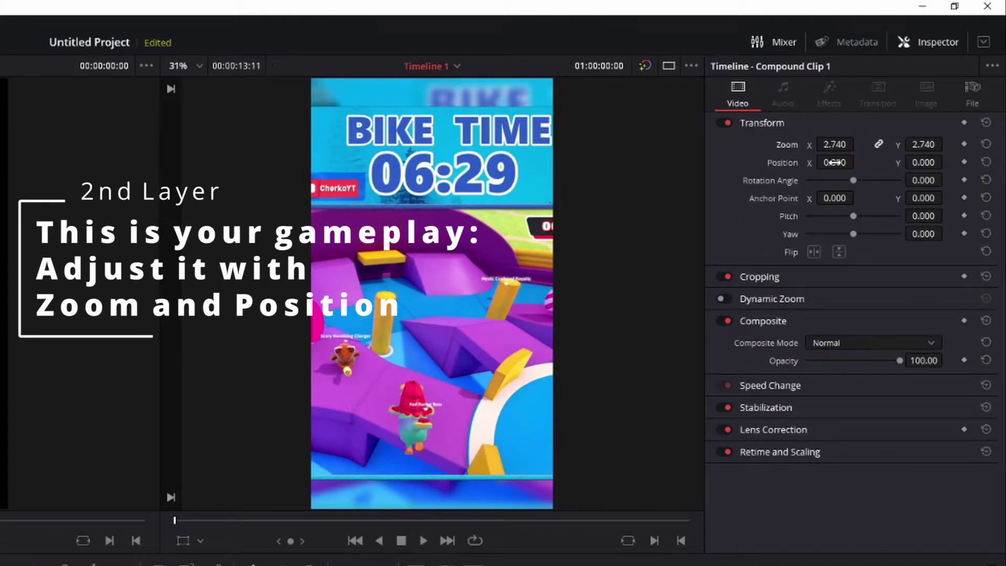
{"action": "left_click_drag", "start_coordinate": [835, 163], "coordinate": [859, 161]}
{"action": "left_click", "coordinate": [424, 541]}
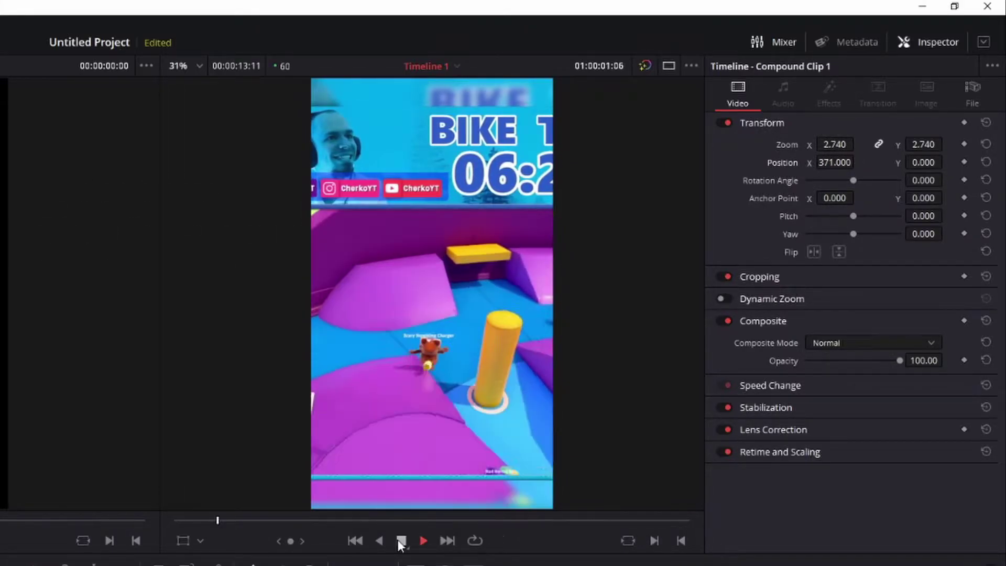
{"action": "left_click", "coordinate": [401, 540]}
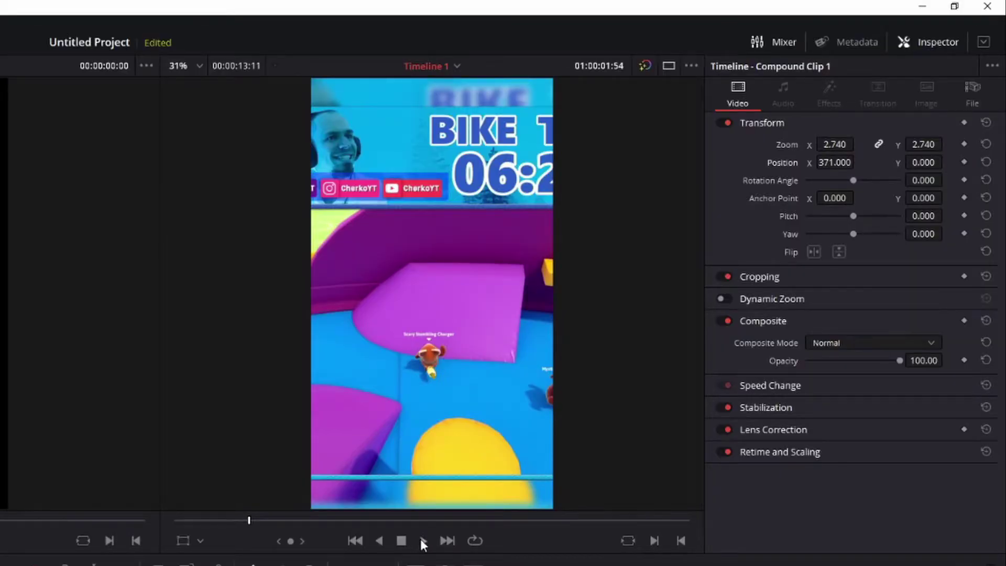